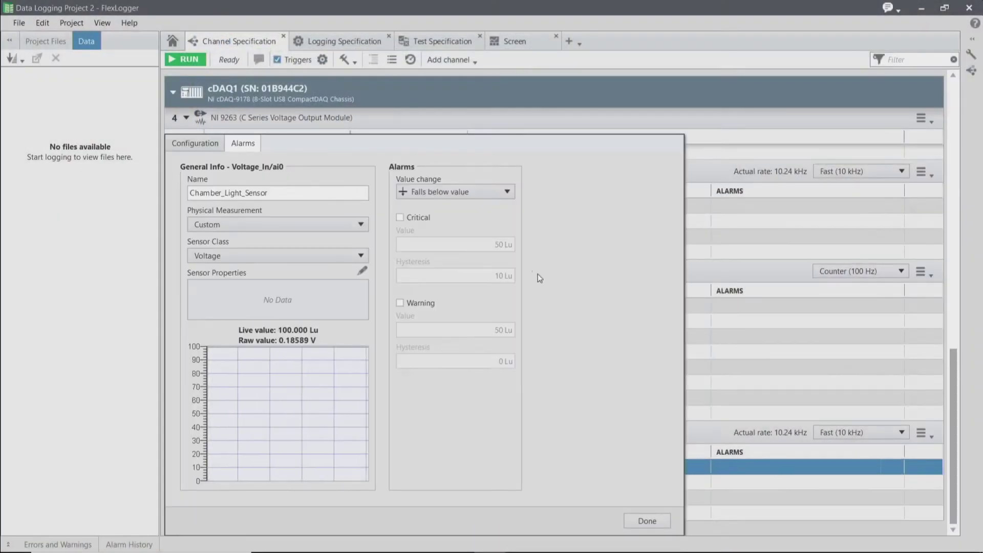
Keep 'Falls below value', enable the Critical level at 40 Lu, and leave hysteresis at 10 Lu
click(507, 193)
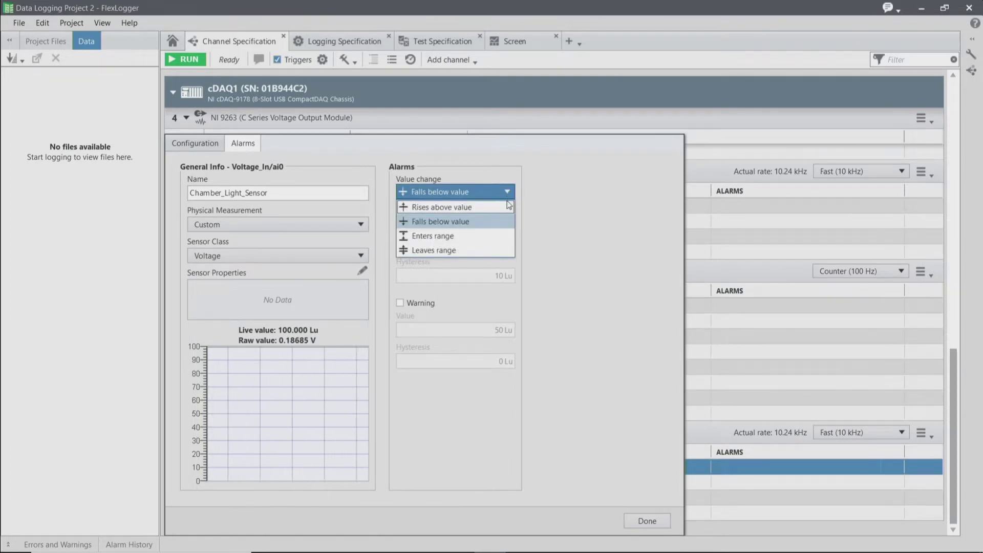
click(496, 226)
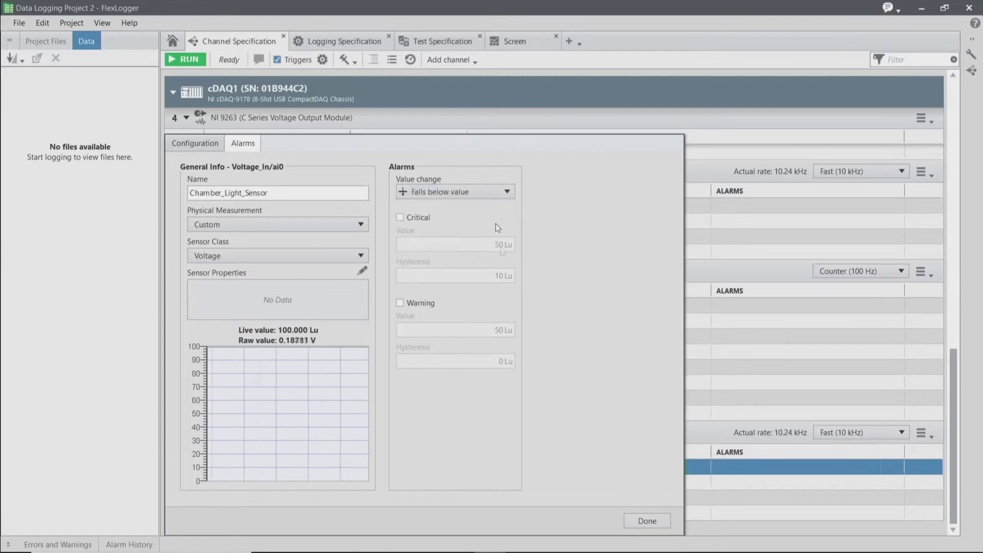
click(400, 218)
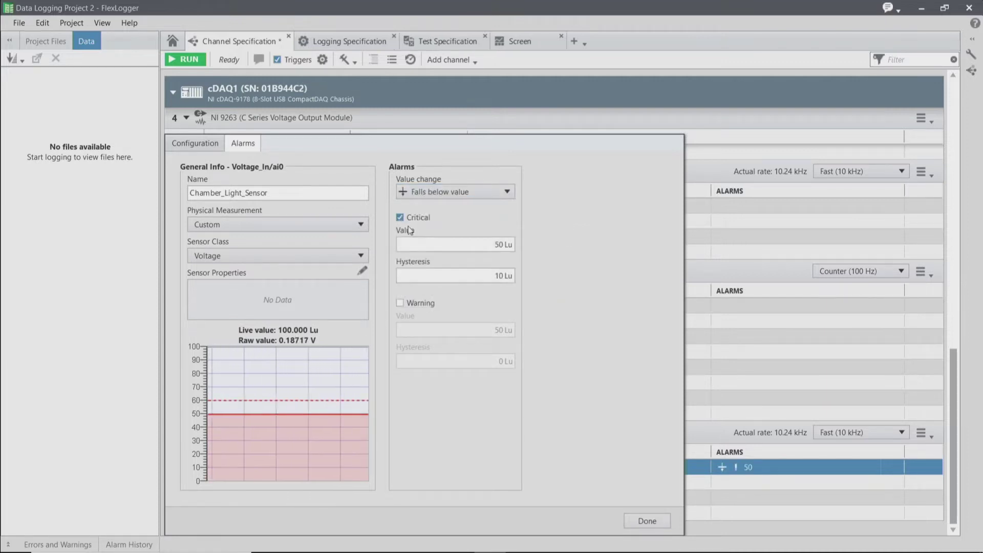
click(497, 246)
key(BackSpace)
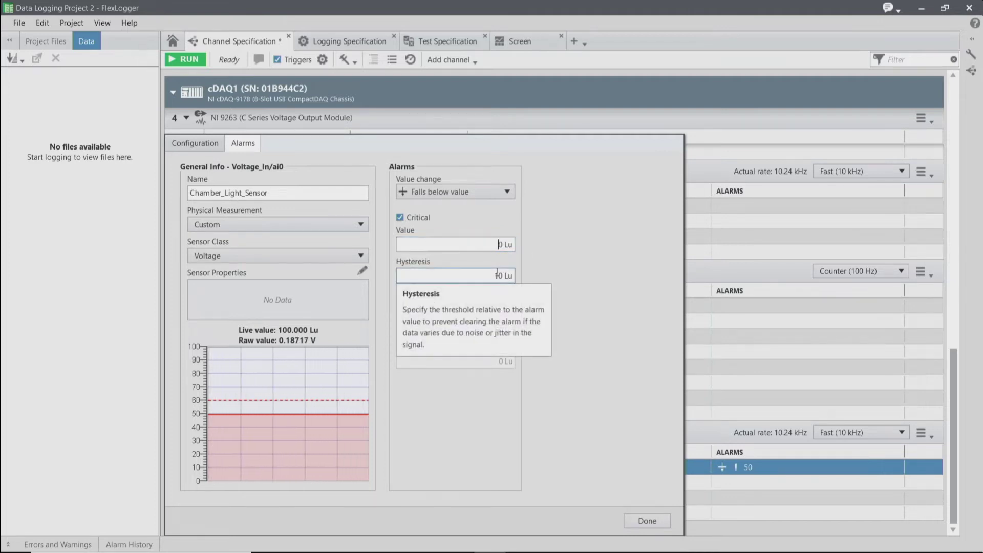
text(4)
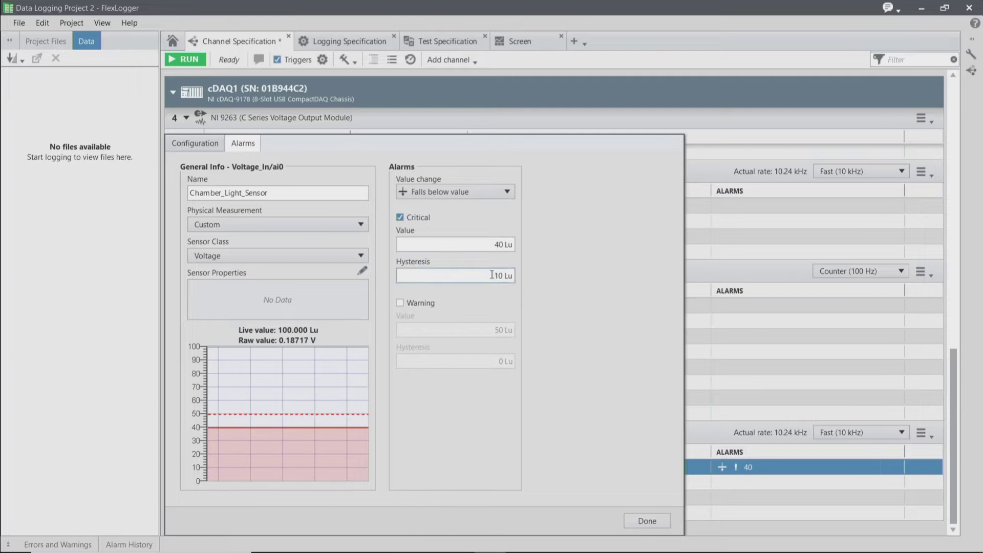
click(491, 275)
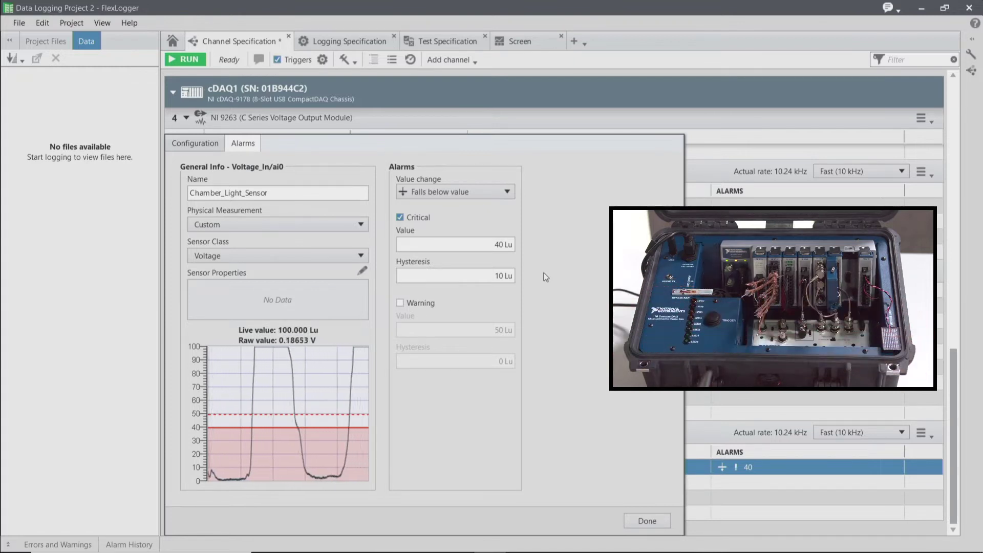
Finish the alarm setup, run a logging test, and open Alarm History from the cleared-alarm notice
click(659, 522)
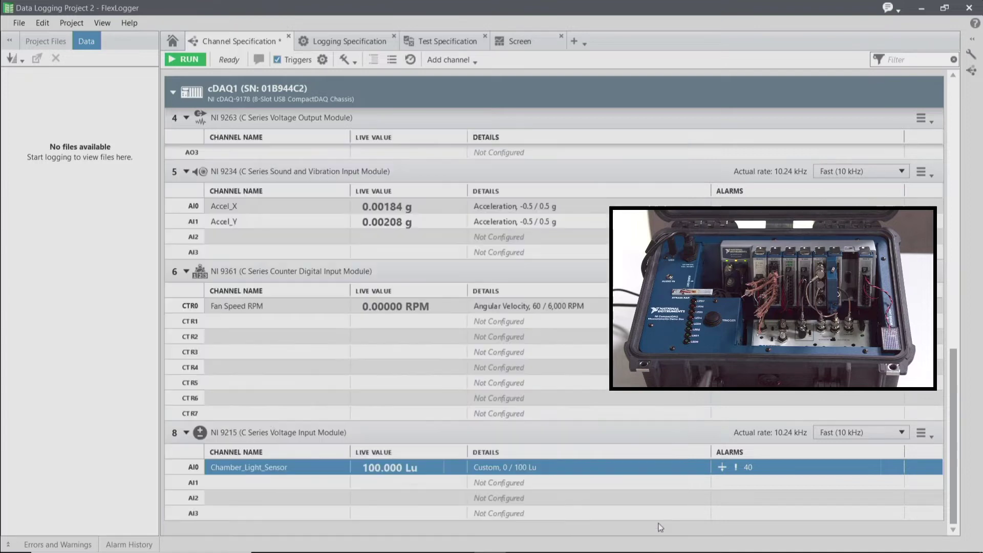
click(193, 61)
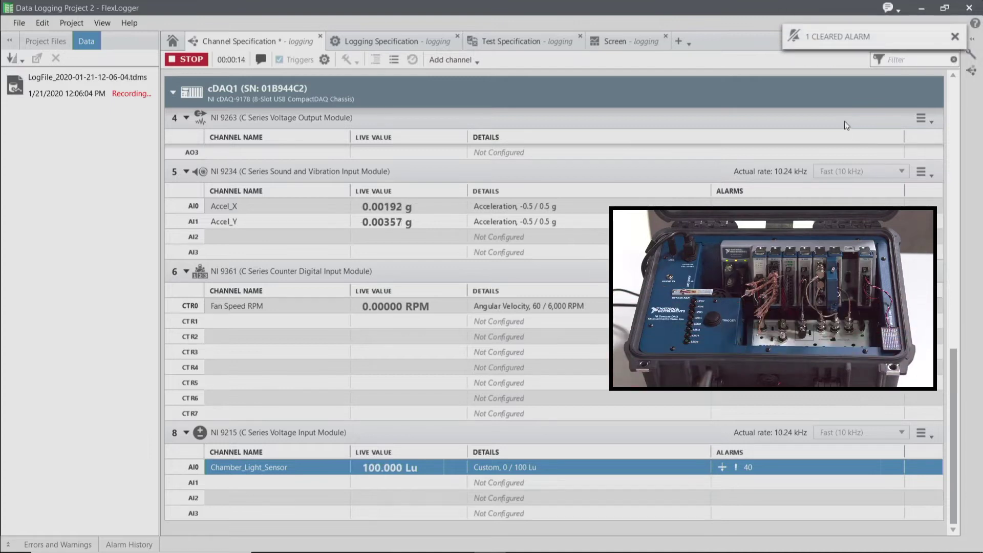
click(838, 40)
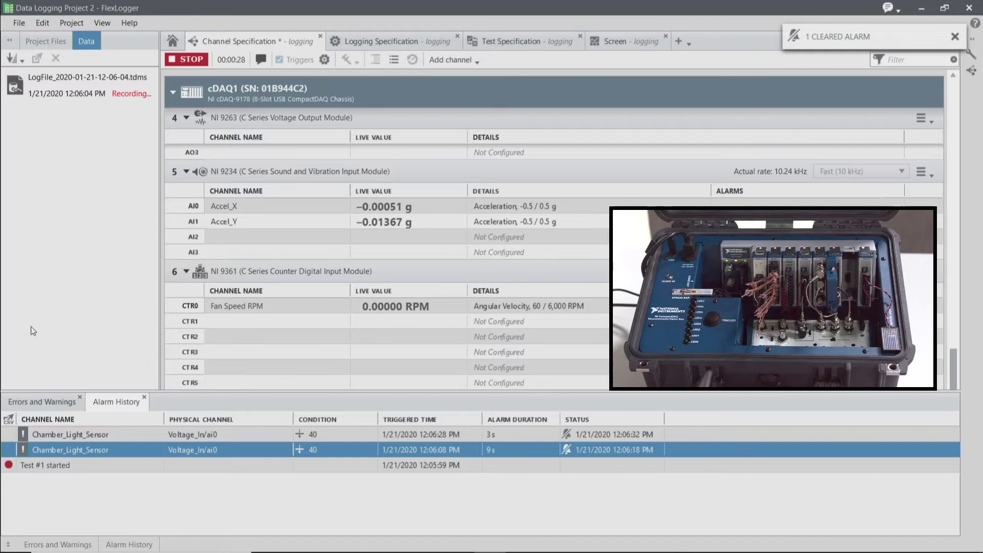
Stop the logging test, then pin and collapse the Alarm History panel
click(184, 59)
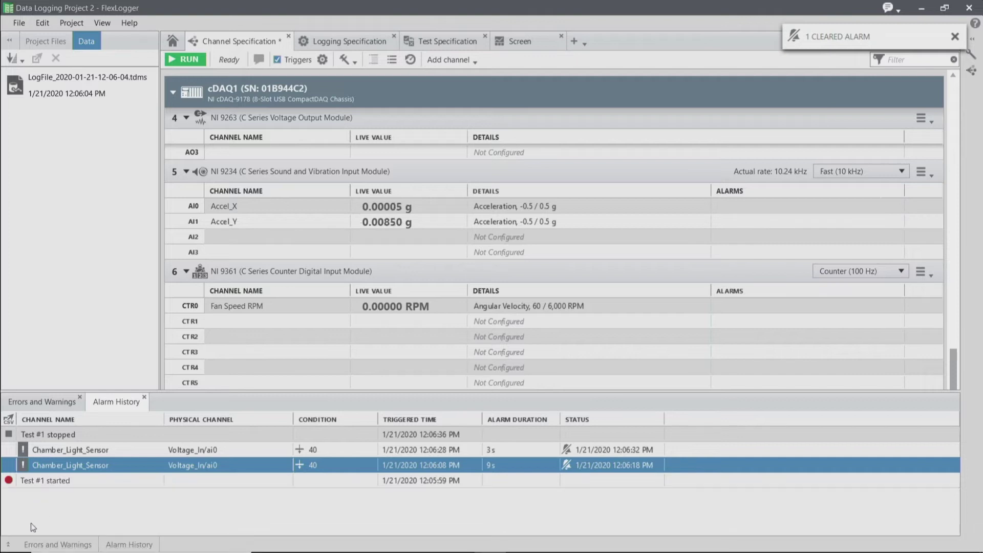
click(8, 545)
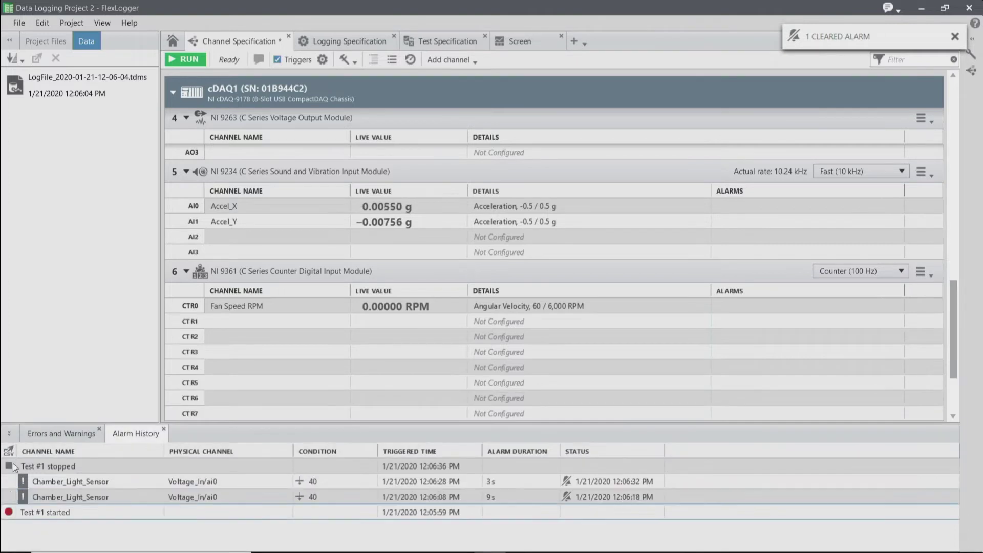
click(11, 434)
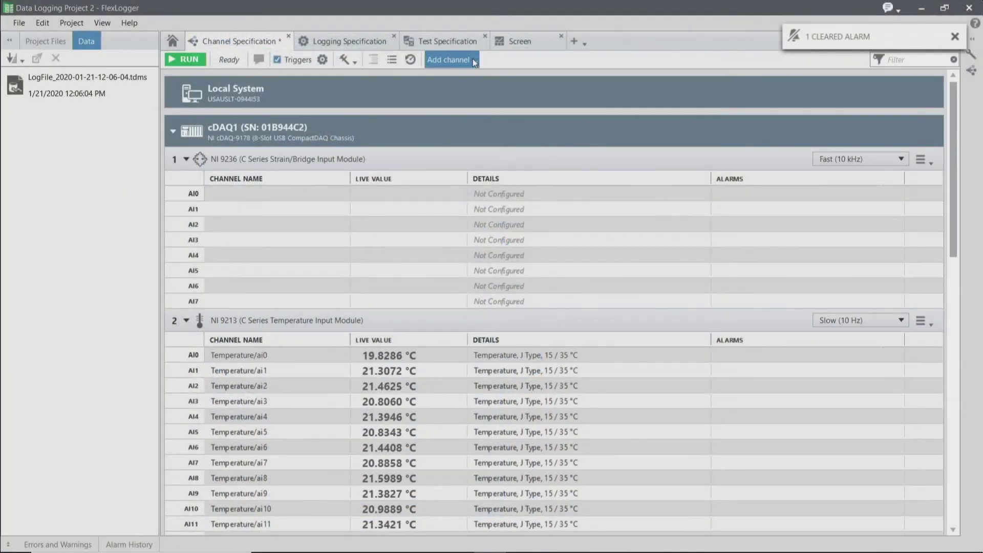
Add a MinMax plugin channel under Local System
click(472, 59)
mouse_move(480, 81)
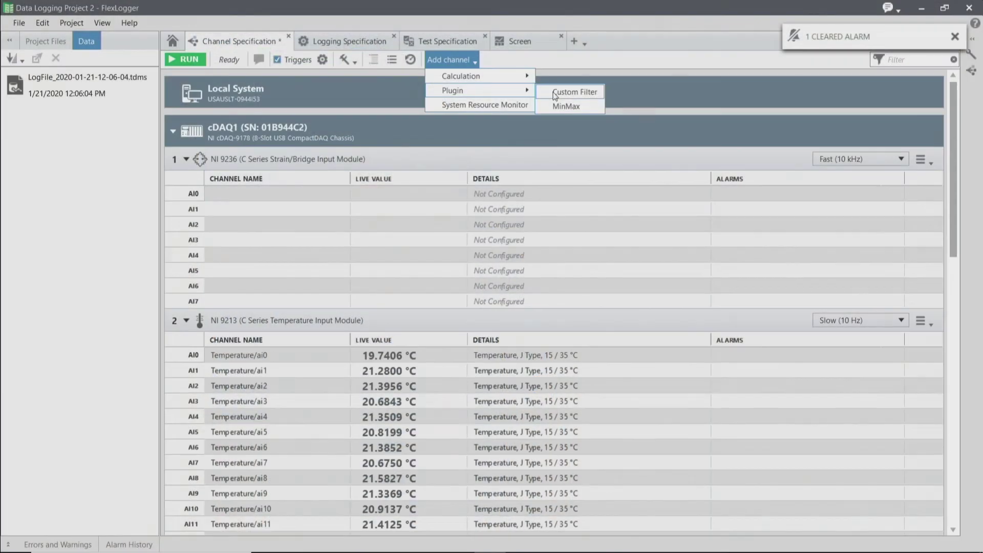
click(568, 107)
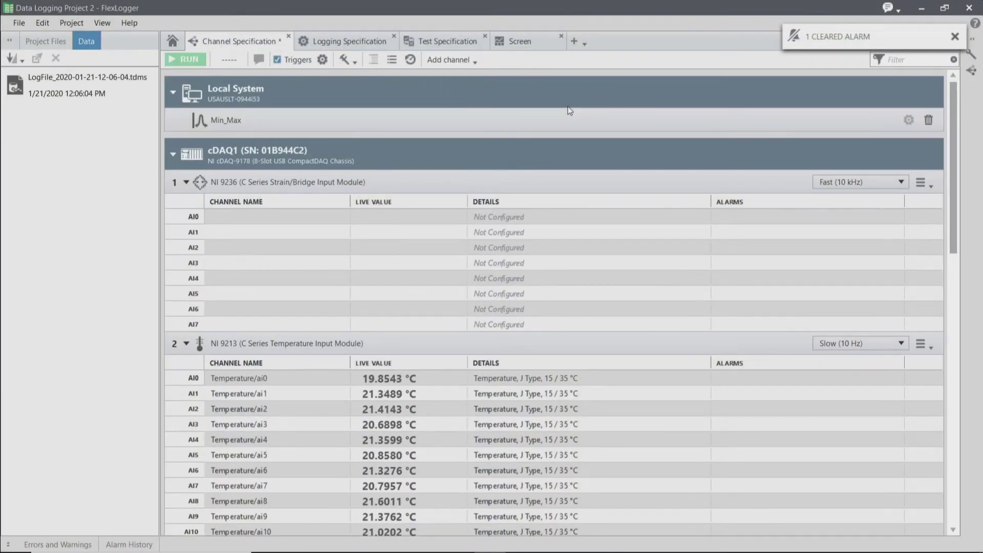
Rename the Calculated Result channel to Max_Temp and open its configuration
click(337, 159)
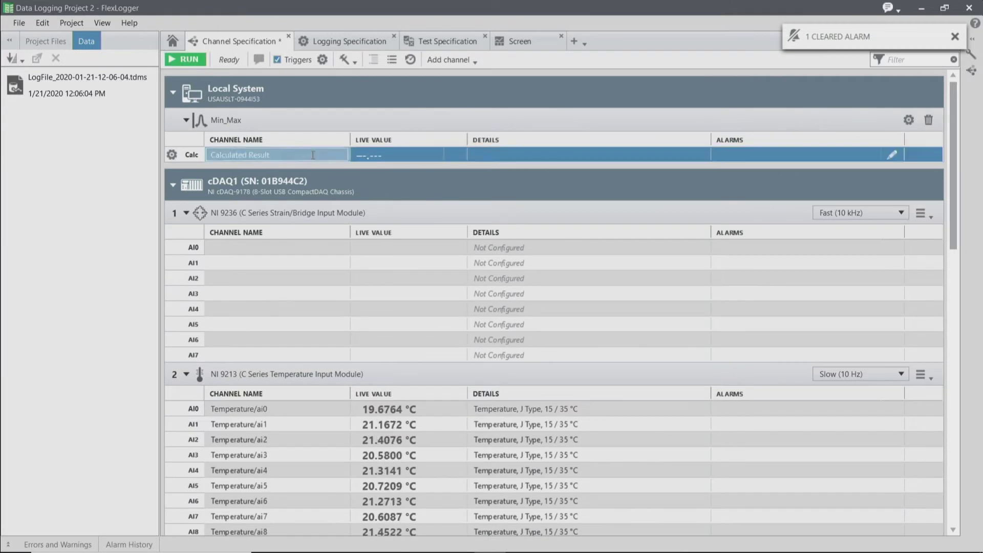
click(338, 159)
text(Max_Temp)
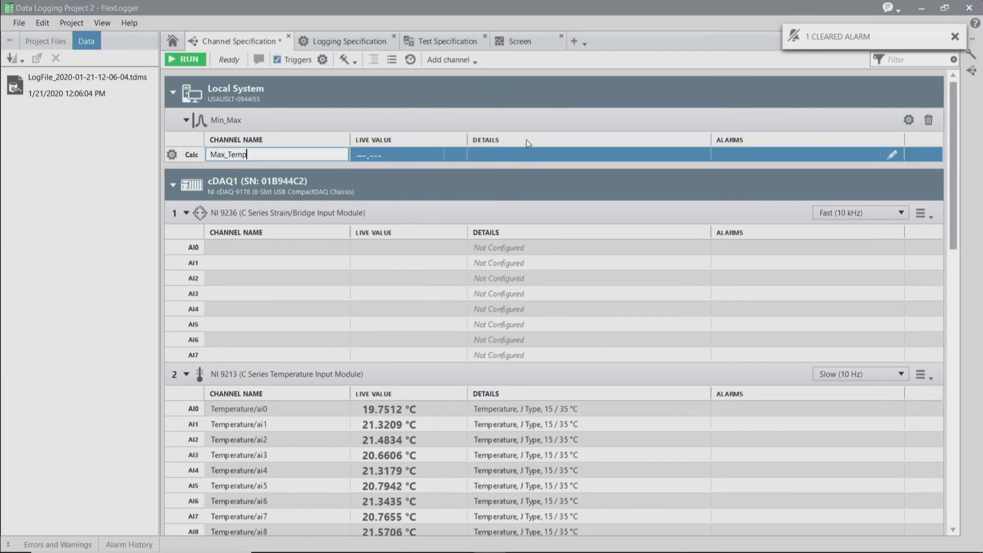
click(524, 158)
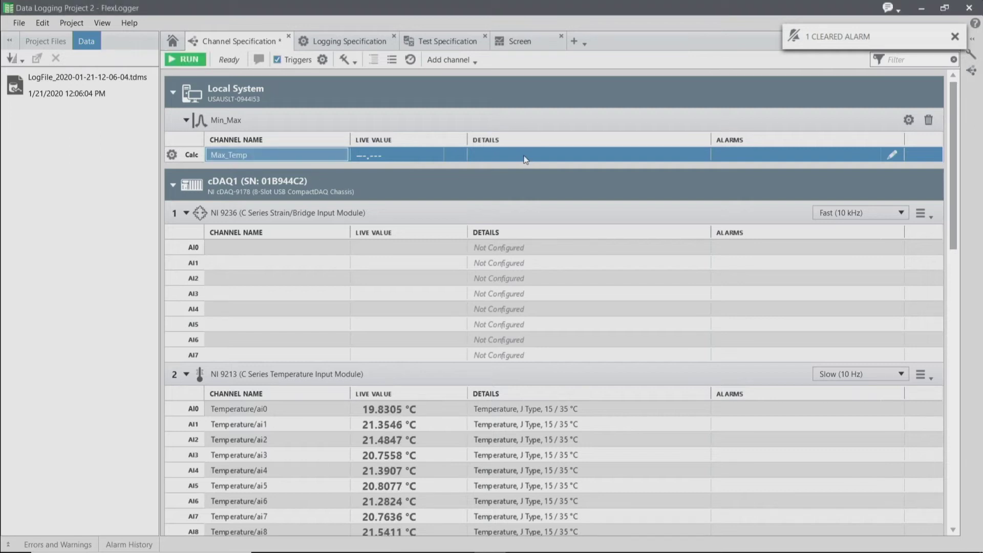
click(173, 154)
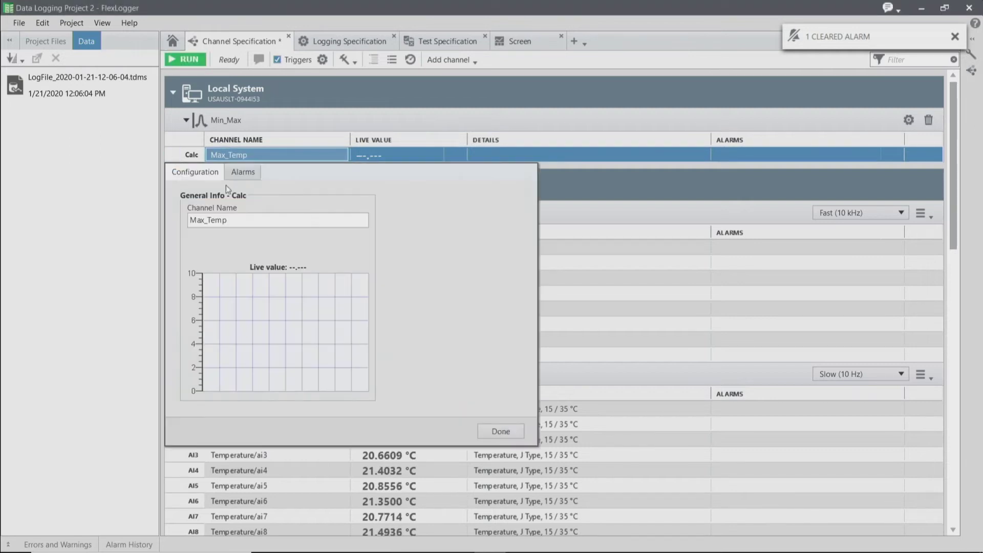
Set the Min_Max calculation type to Maximum over all Slot 2: NI 9213 temperature channels
click(495, 432)
click(909, 120)
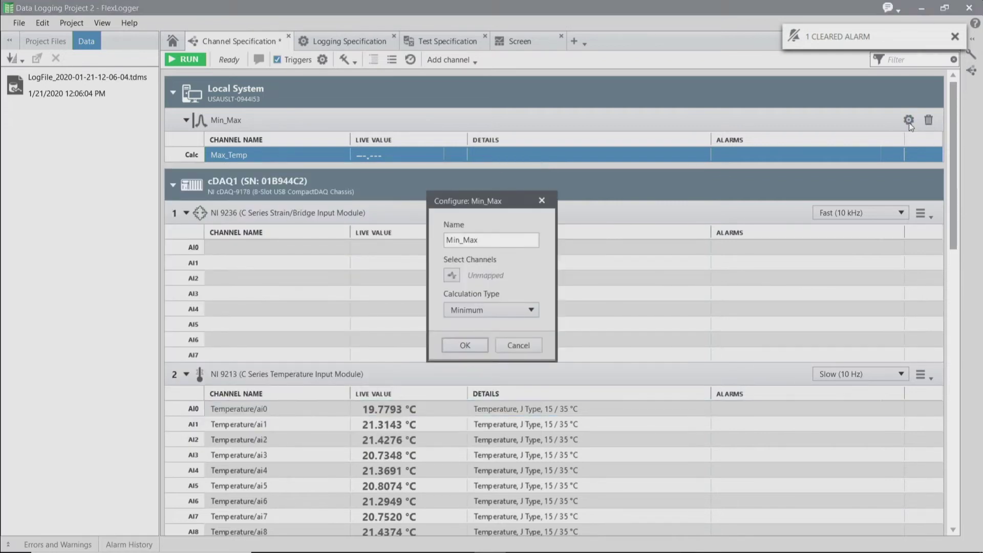
click(490, 311)
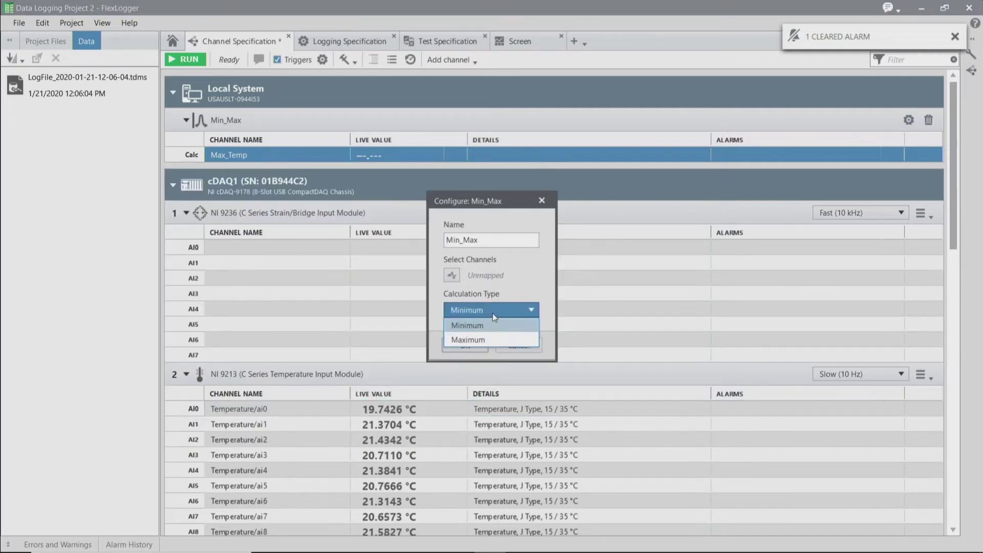
click(490, 339)
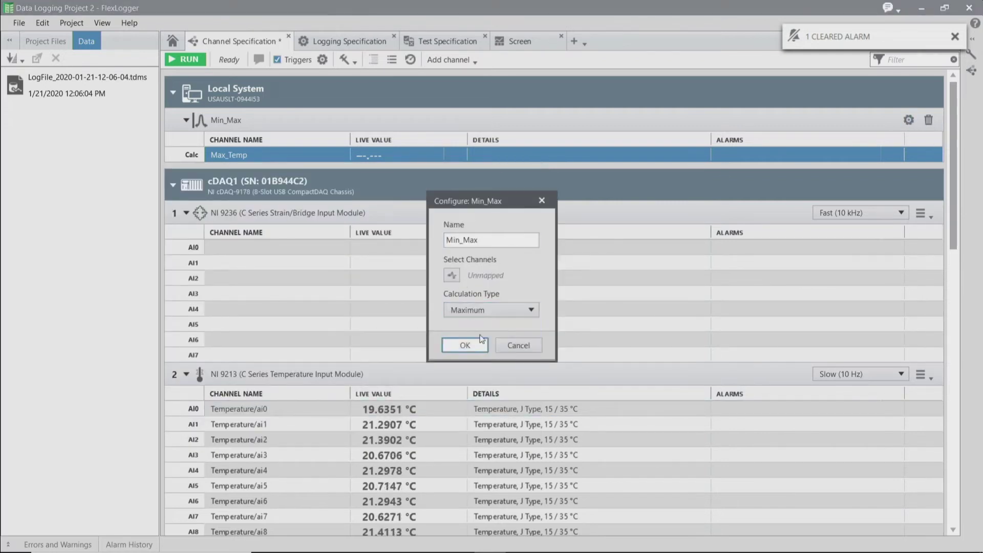
click(452, 277)
click(245, 328)
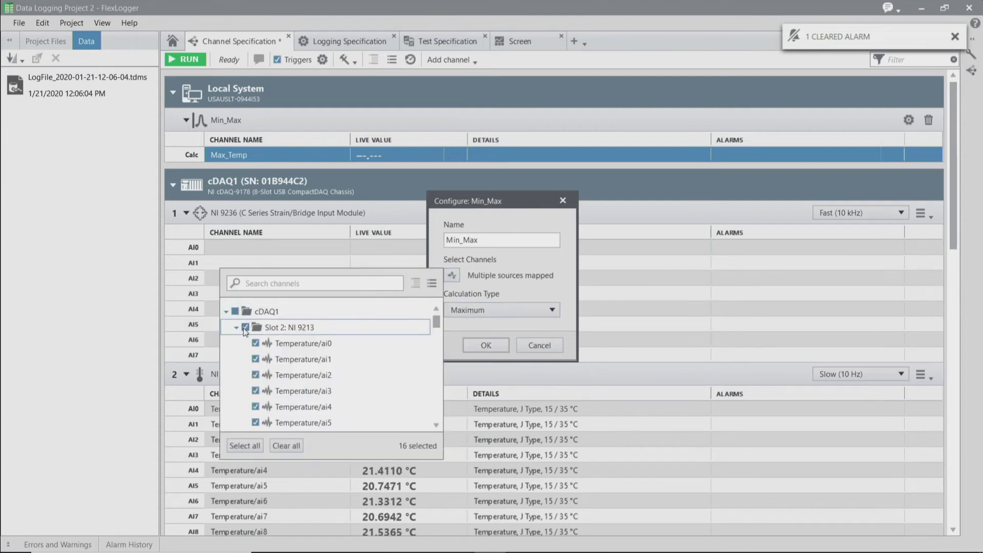
click(517, 328)
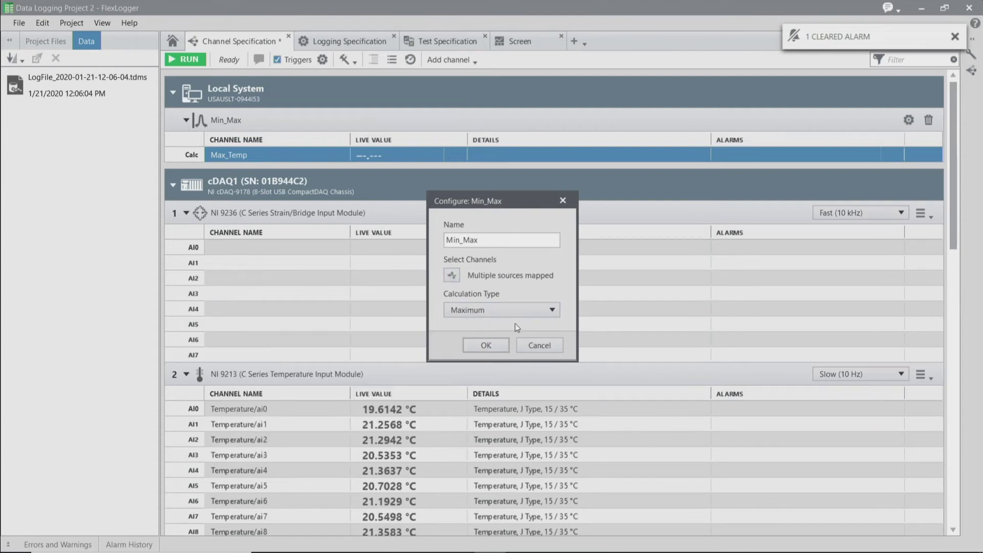
click(494, 347)
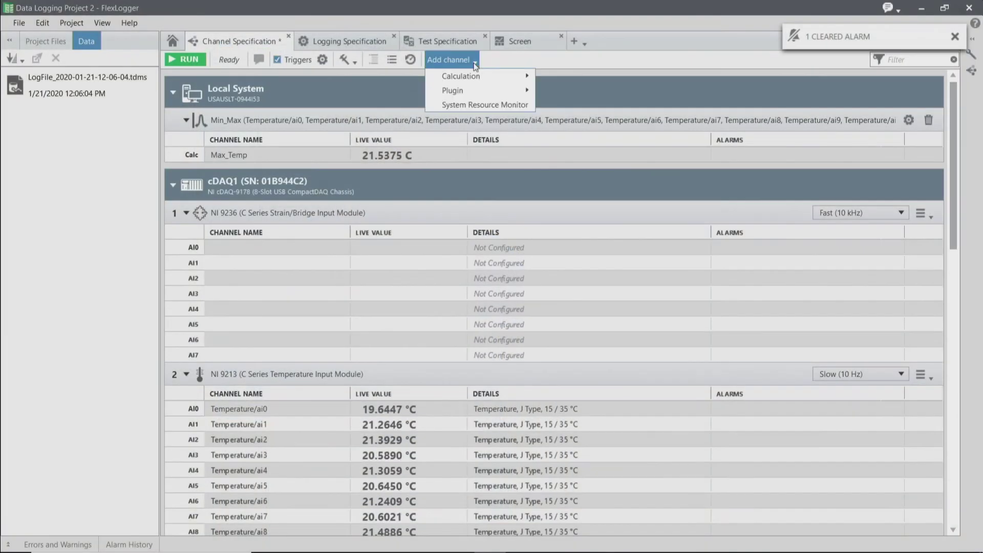
Add a new Boolean Formula calculated channel
mouse_move(480, 77)
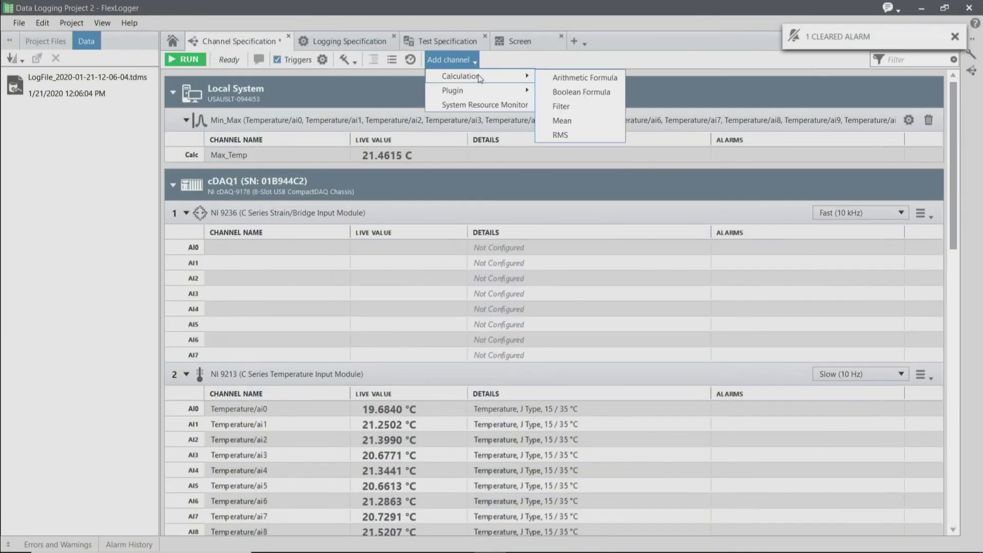
click(569, 92)
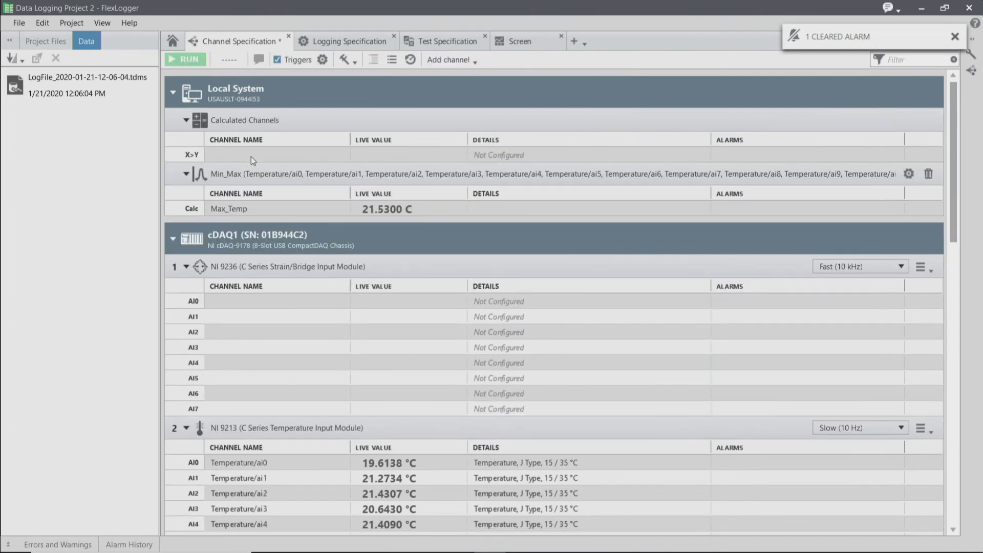
click(251, 156)
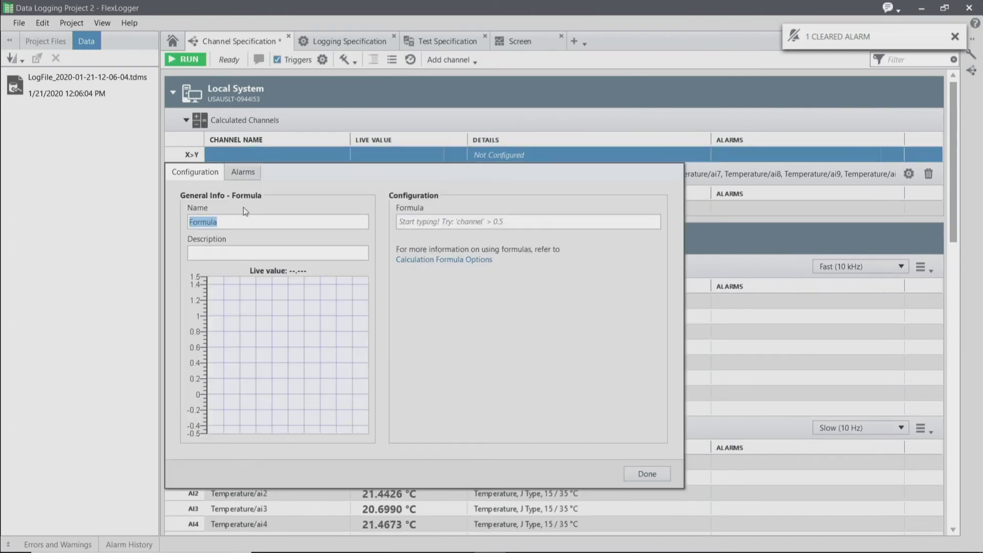
Name it Fan Enable with formula 'Max_Temp' > 27 & 'Chamber_Light_Sensor' > 80
text(Fan Enable)
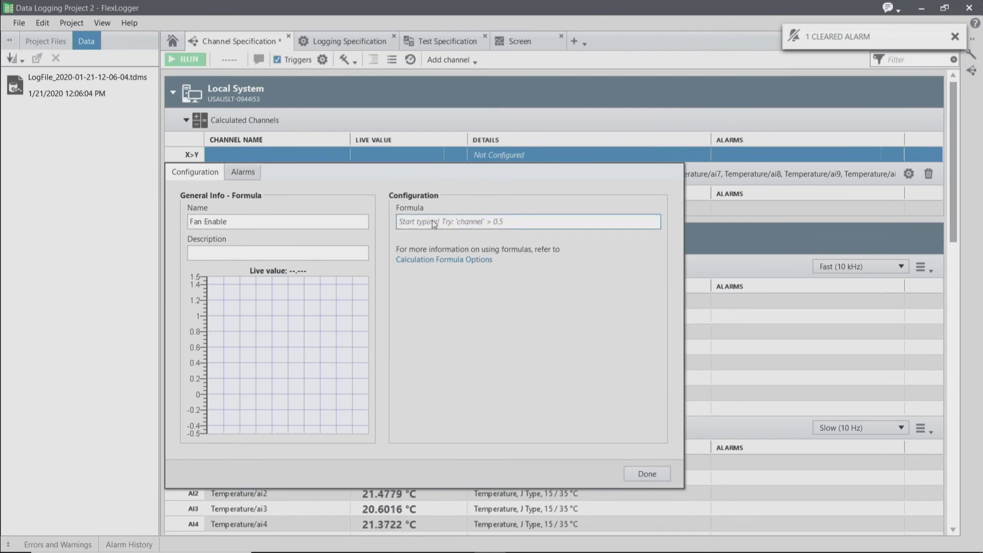
text(max)
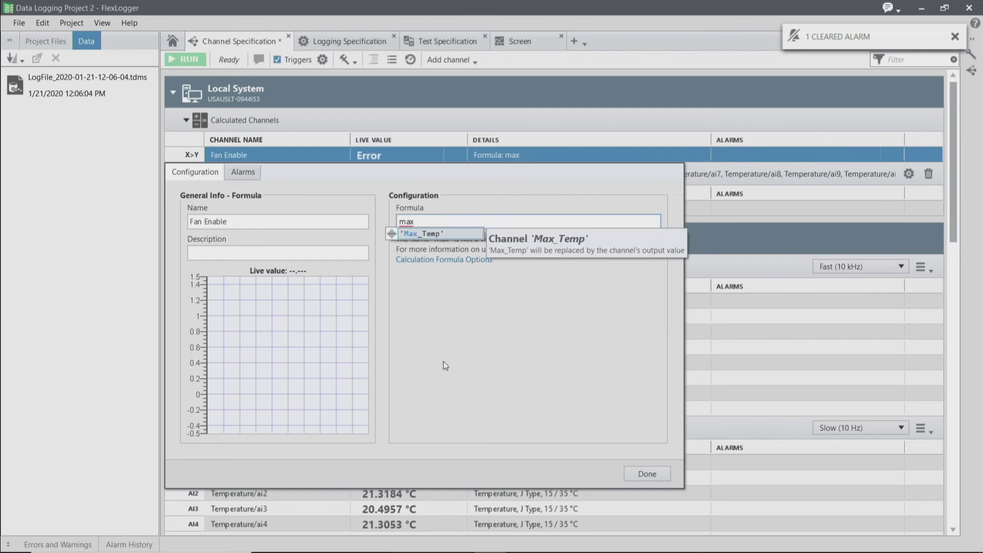
click(441, 233)
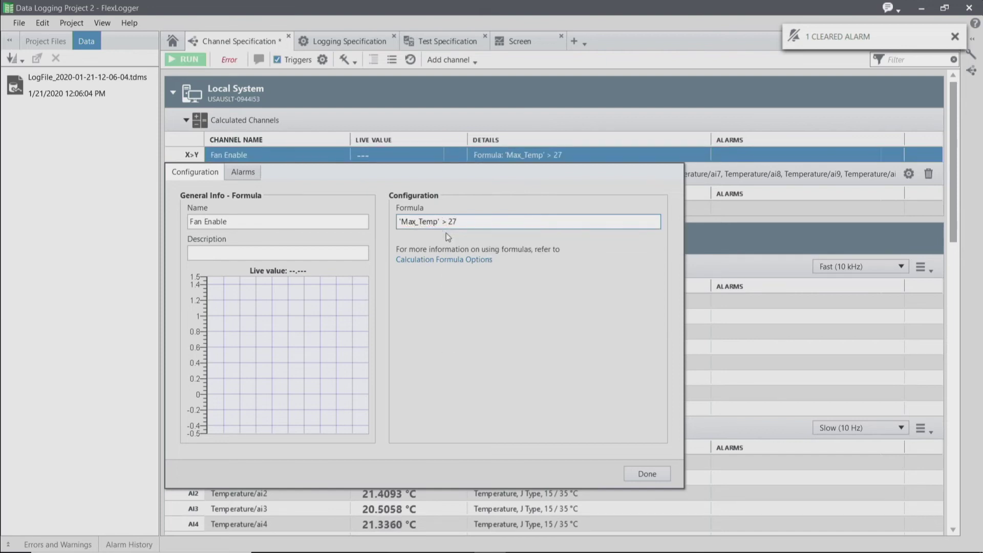
text(&)
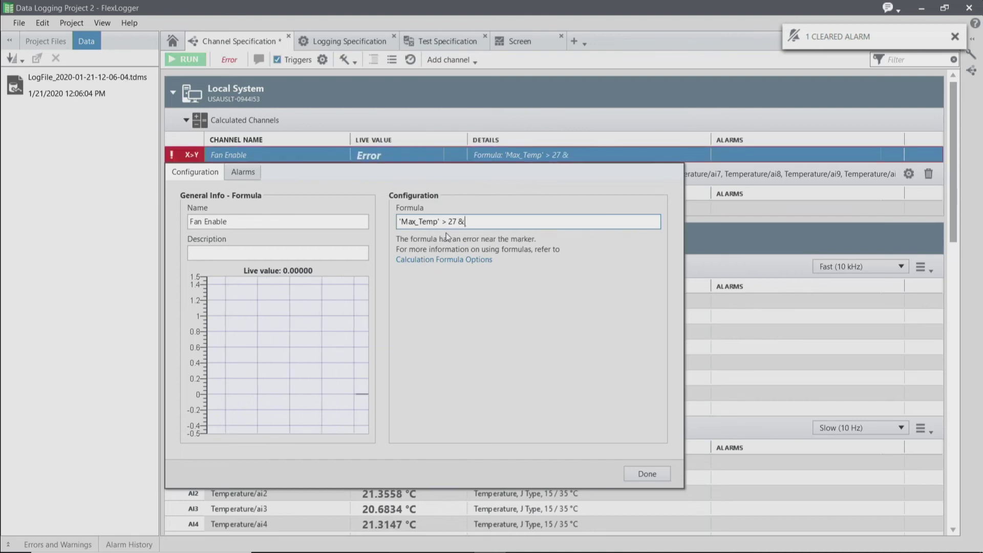
text( chambe)
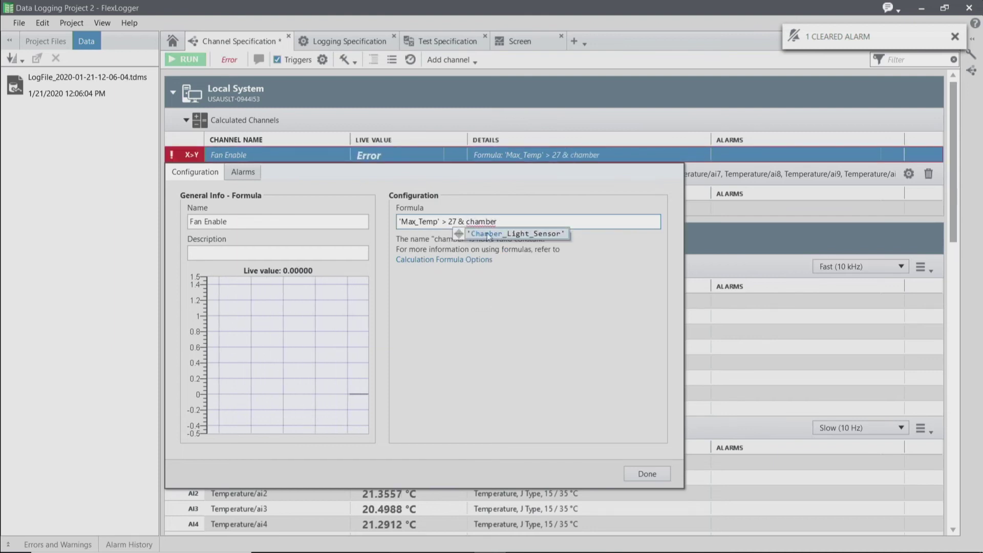
text(r)
double_click(490, 233)
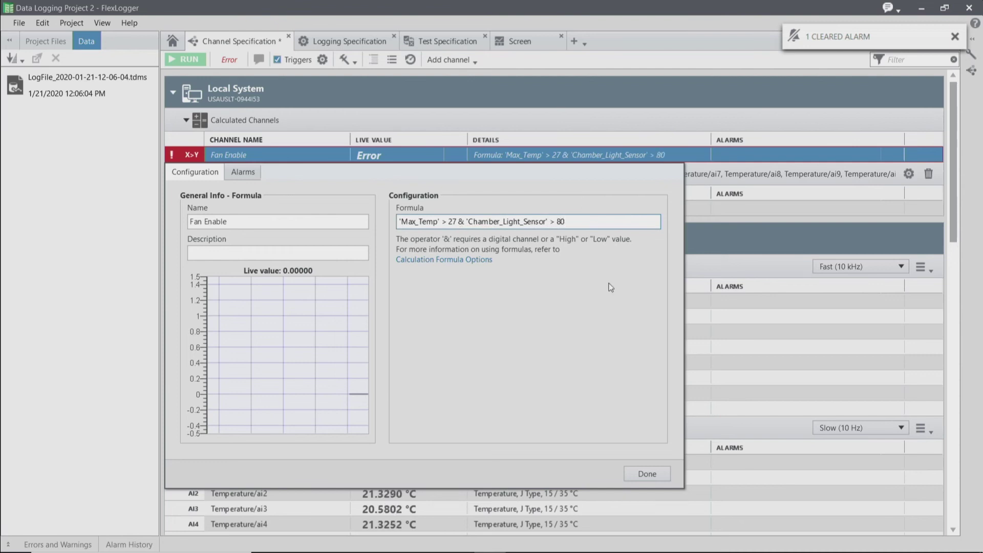
click(654, 479)
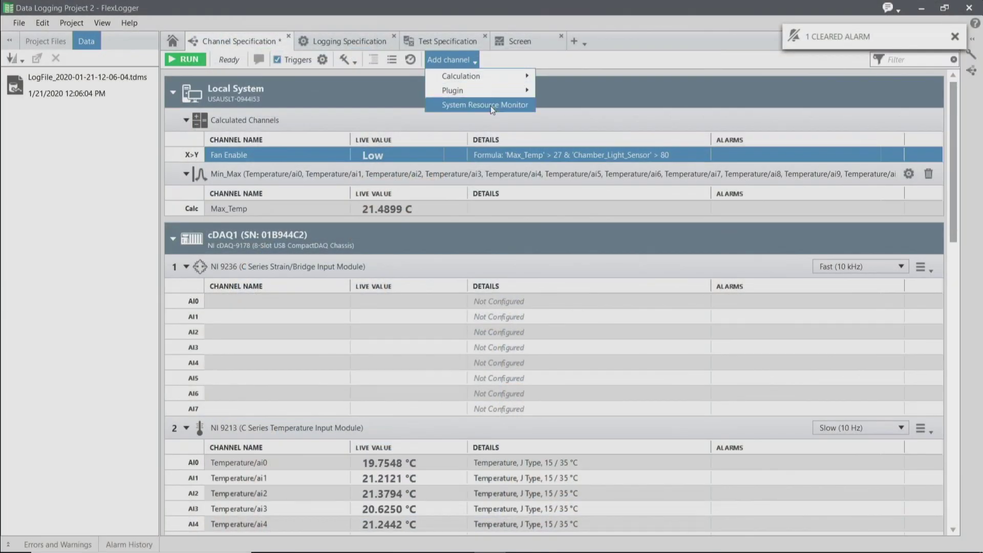
Add a System Resource Monitor channel group under Local System
click(492, 107)
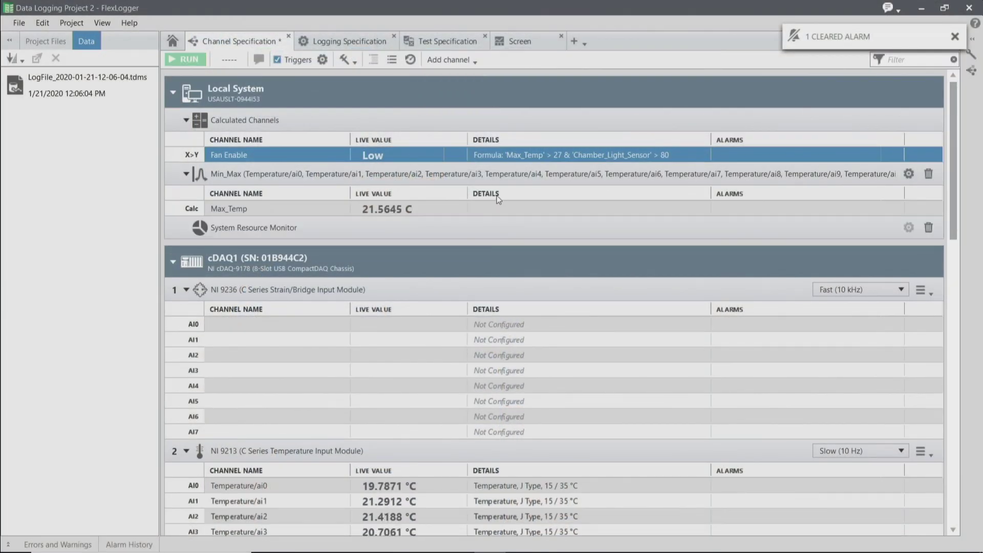